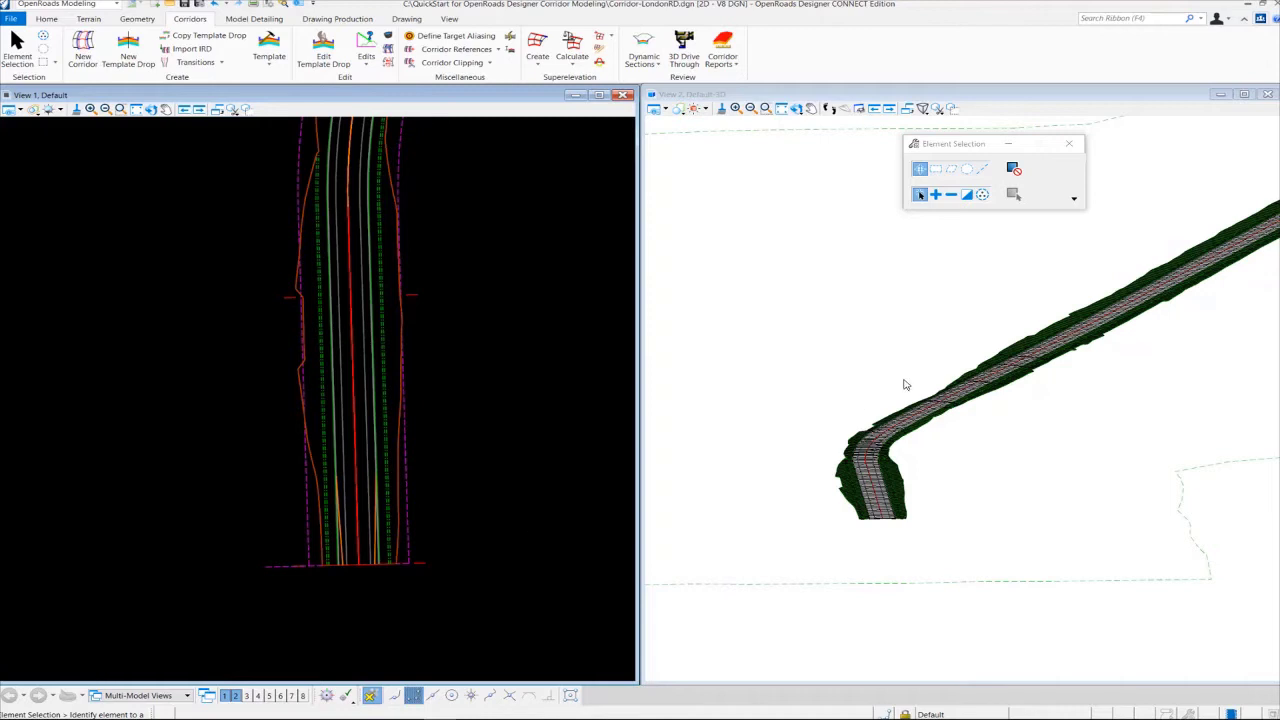
Activate View 2 and zoom in closely on the curved end of the corridor.
click(811, 480)
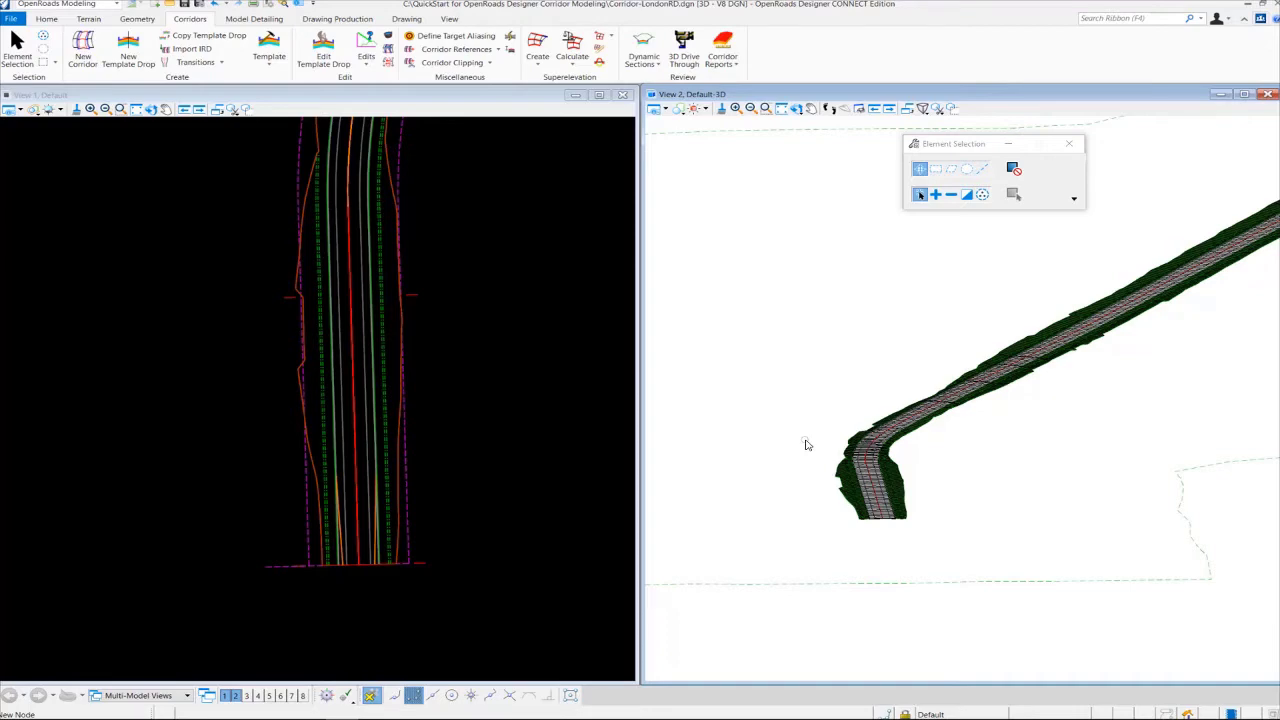
scroll(889, 557, up, 2)
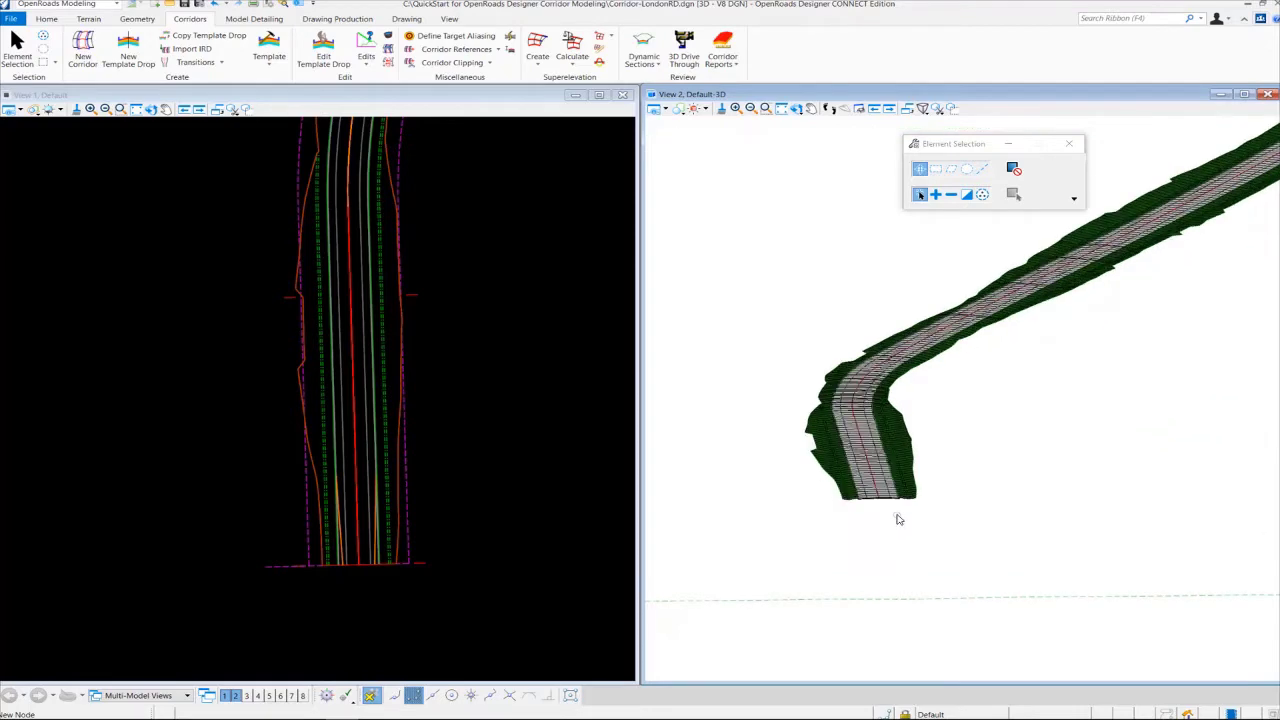
scroll(896, 517, up, 3)
scroll(895, 516, down, 6)
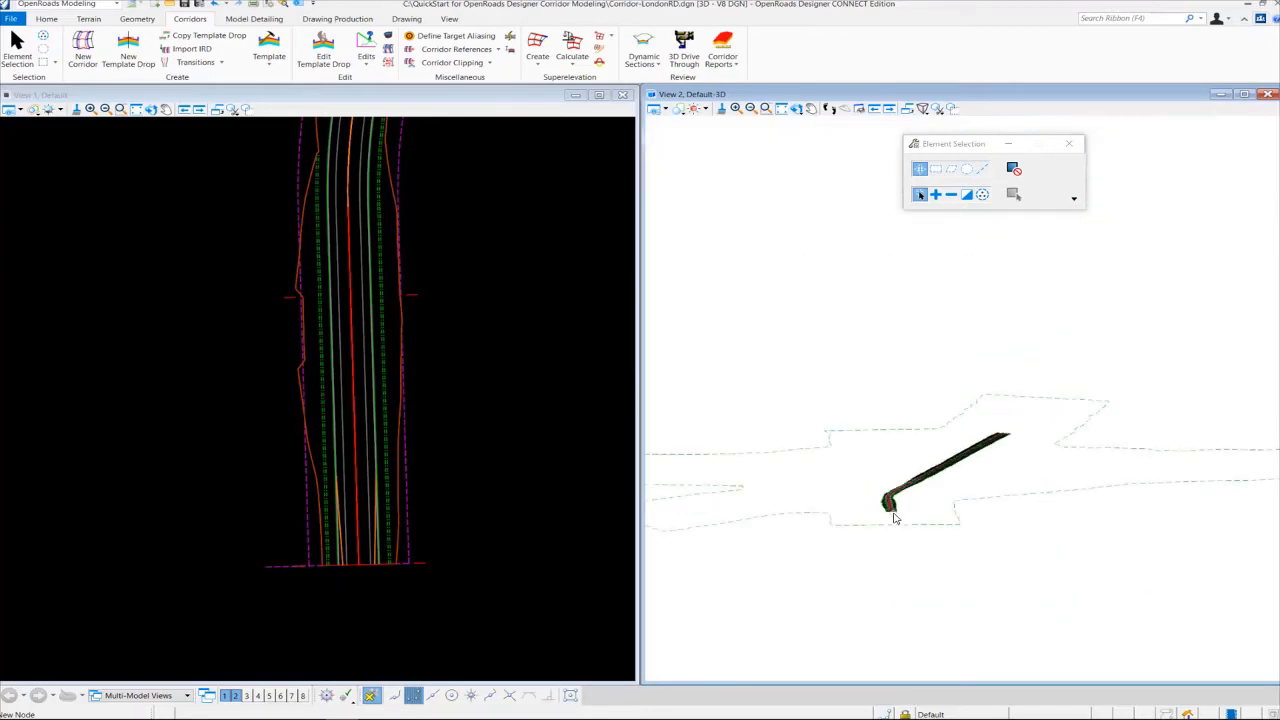
scroll(893, 516, up, 5)
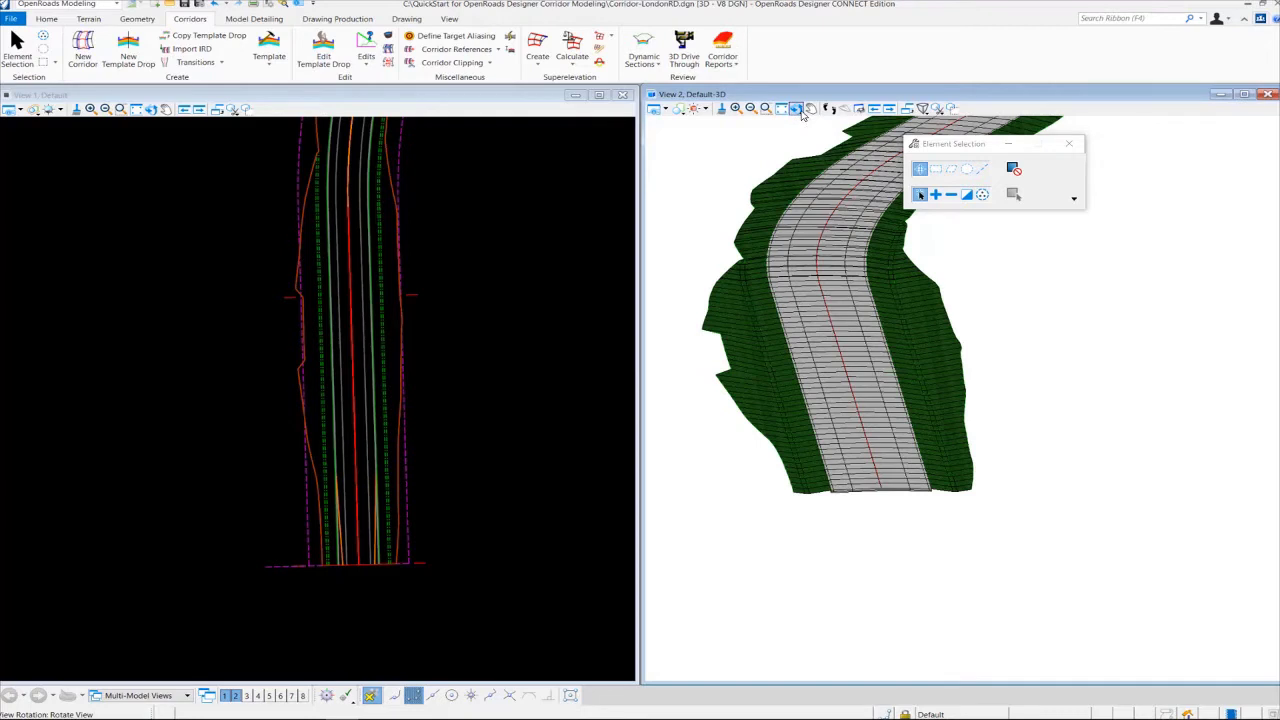
Dynamically rotate View 2 to an oblique view showing the red centerline and green side slopes.
click(800, 112)
click(800, 110)
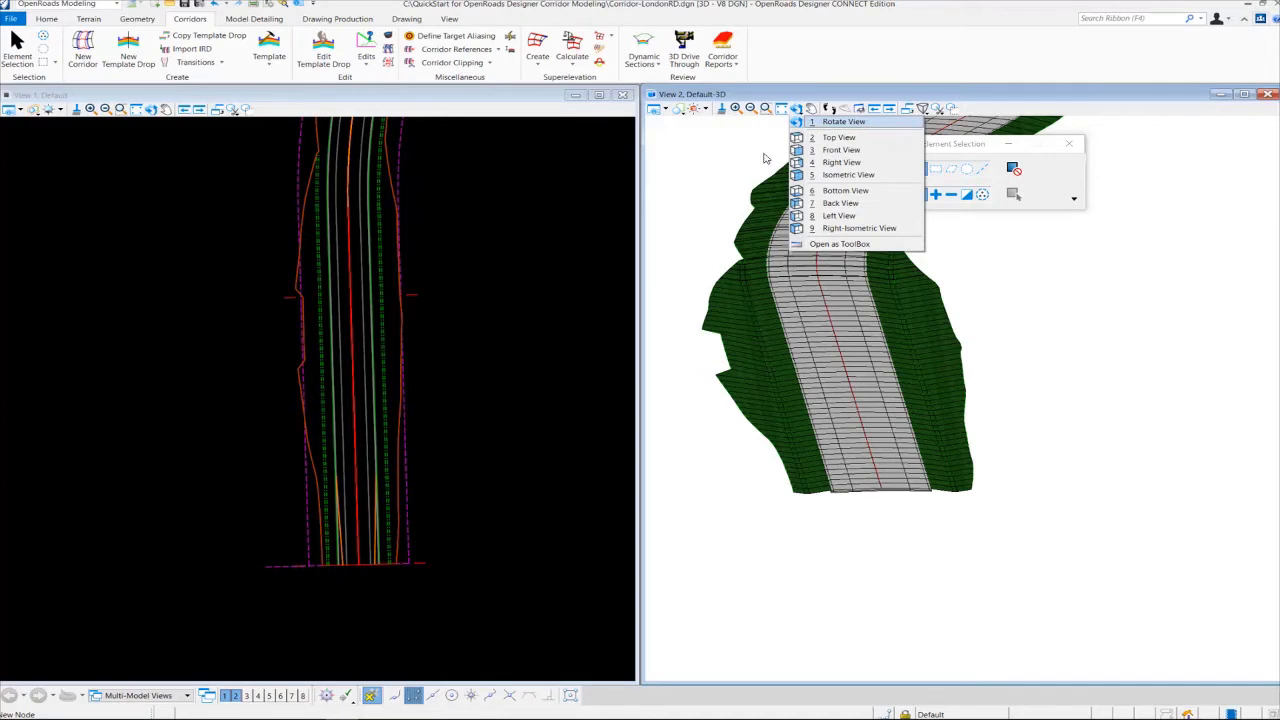
click(843, 122)
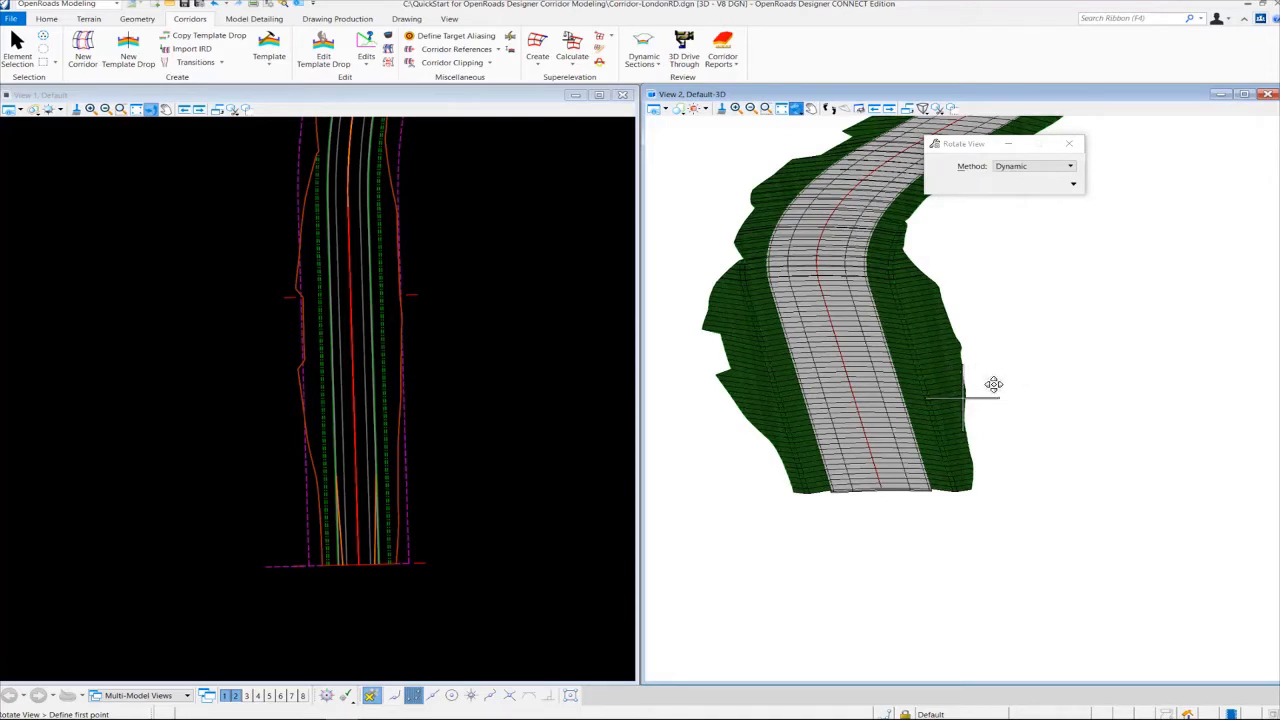
click(963, 397)
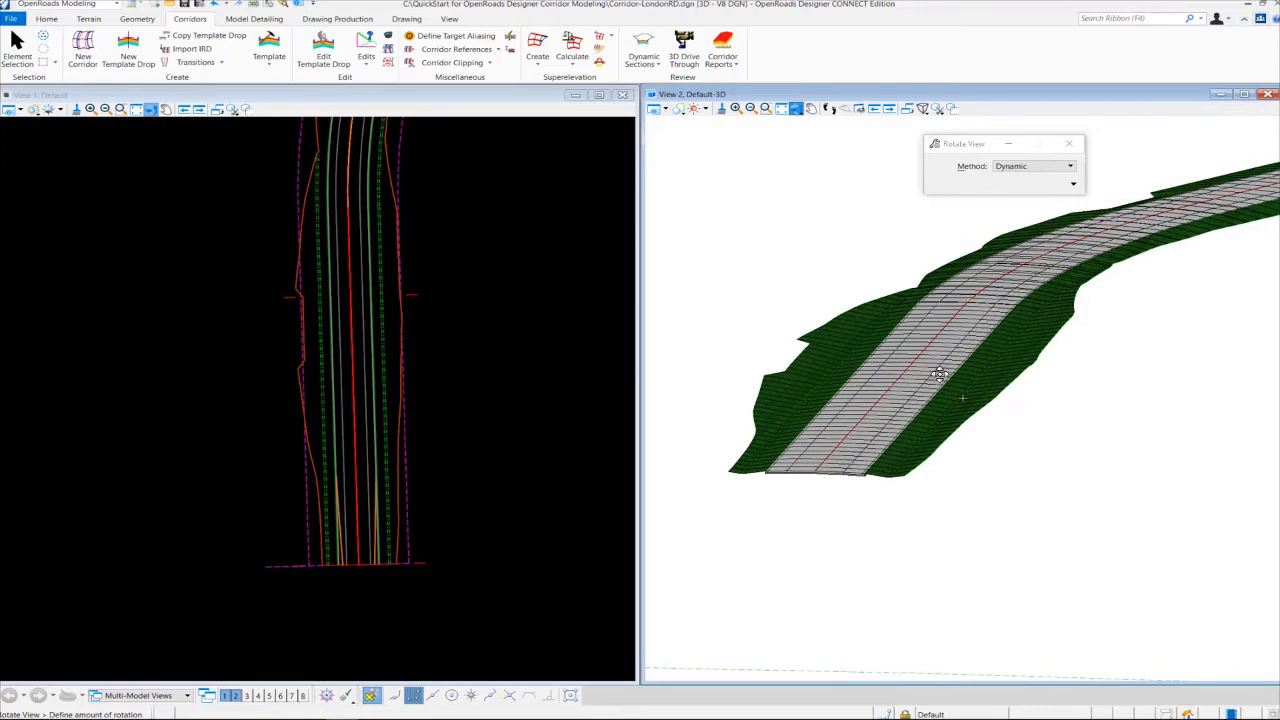
click(940, 374)
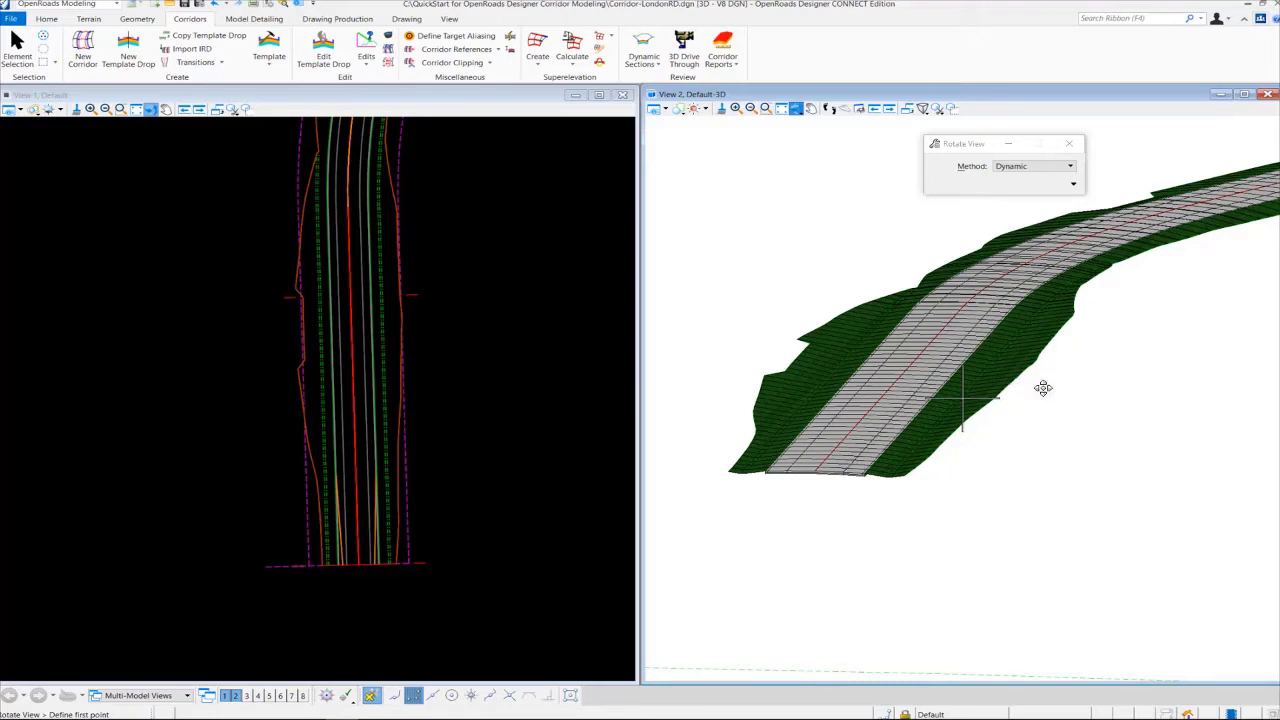
right_click(984, 486)
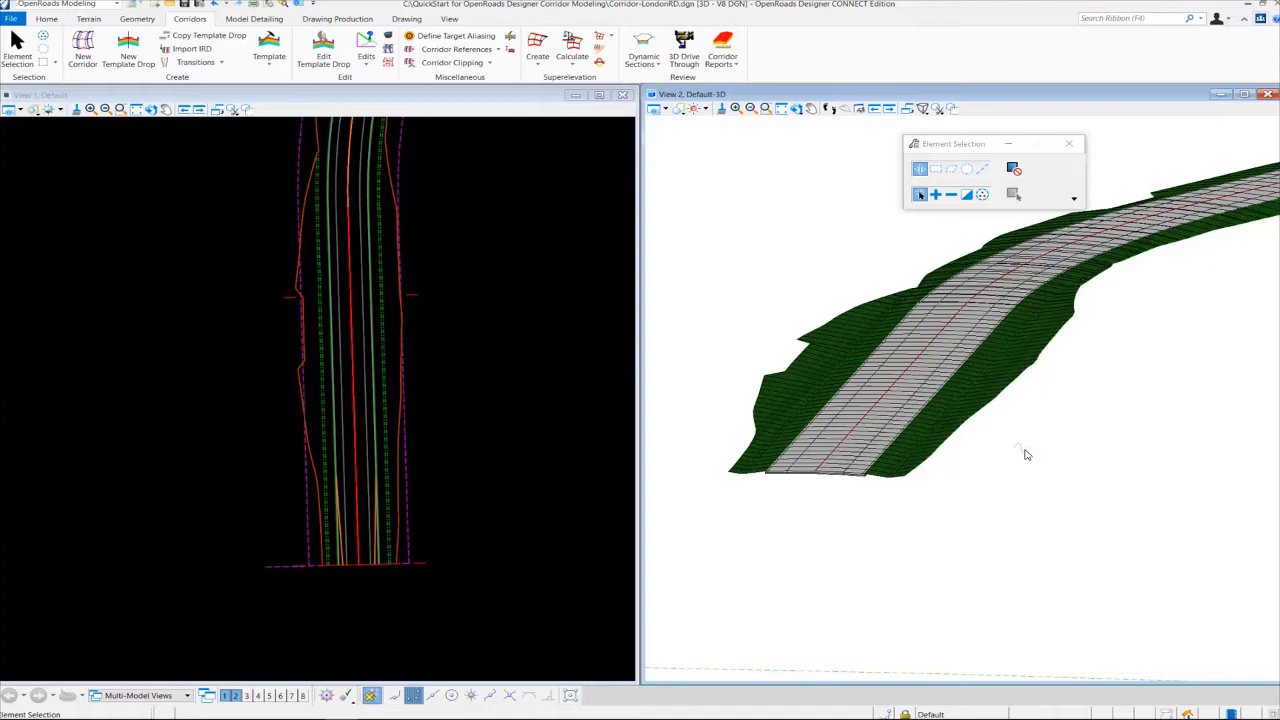
Tilt the corridor to a lower, flatter angle, then start and cancel a Window Area zoom.
shift+middle_drag(1025, 455, 983, 453)
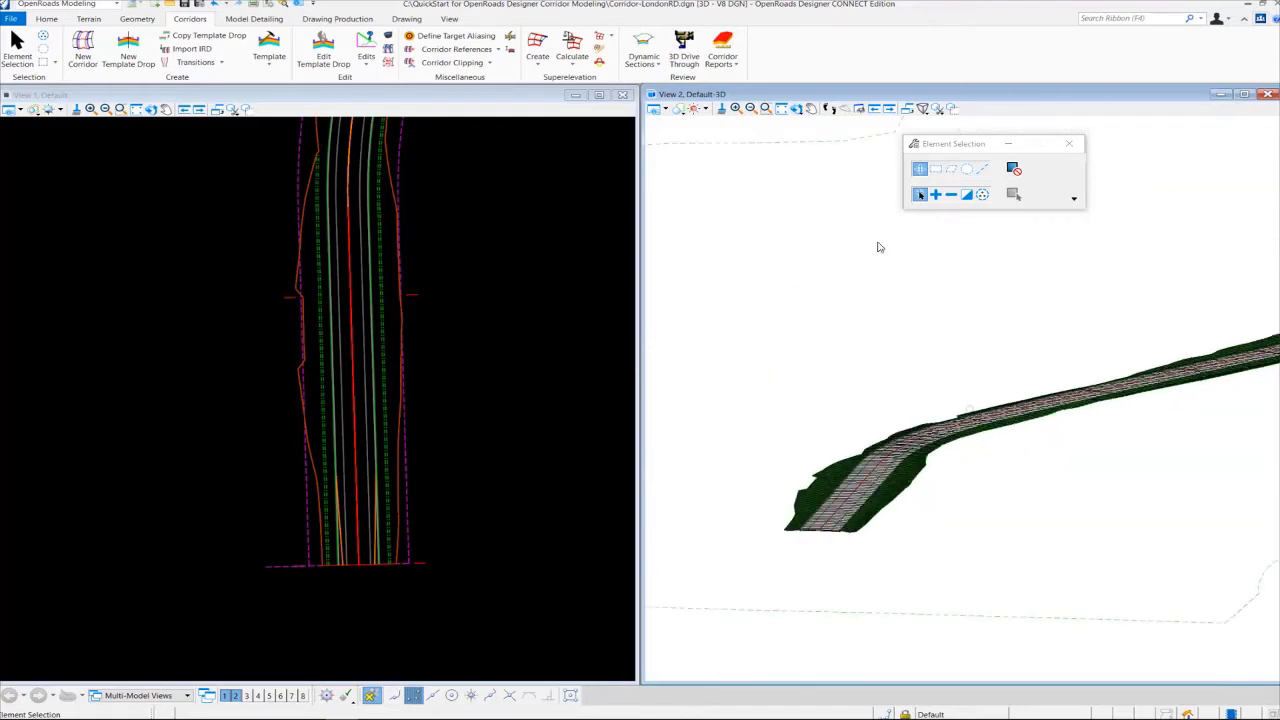
click(766, 110)
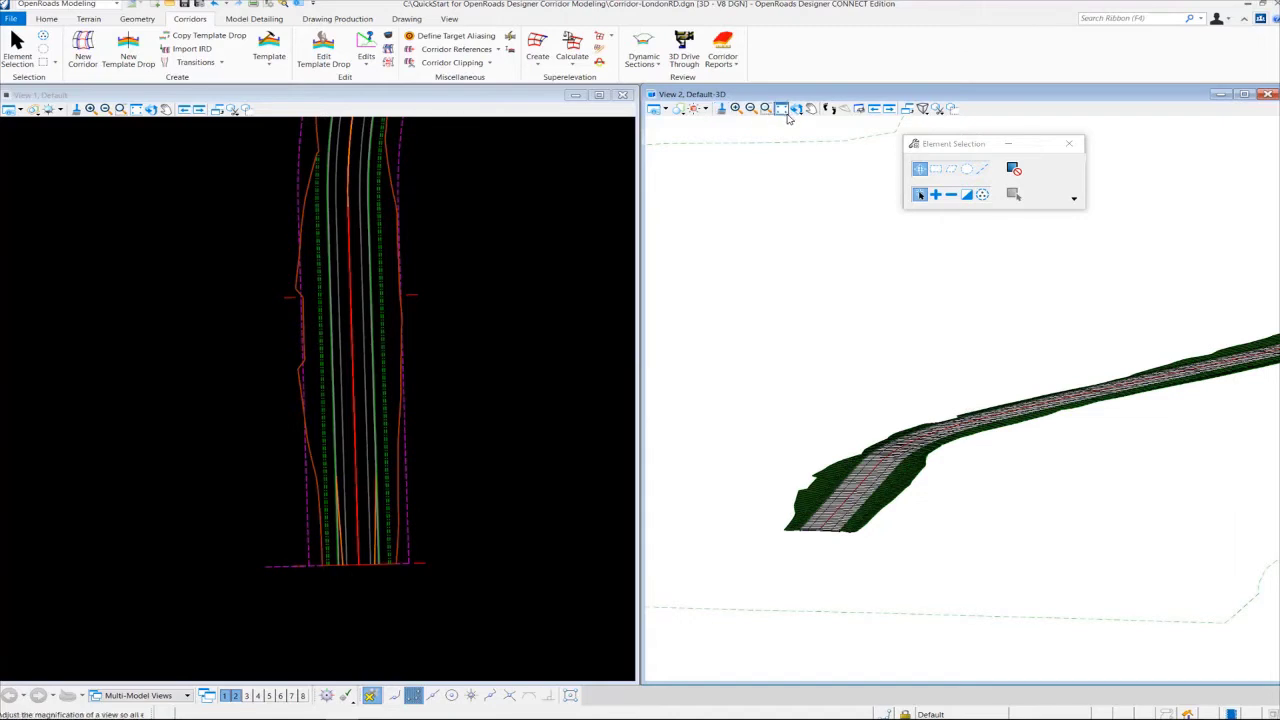
right_click(510, 515)
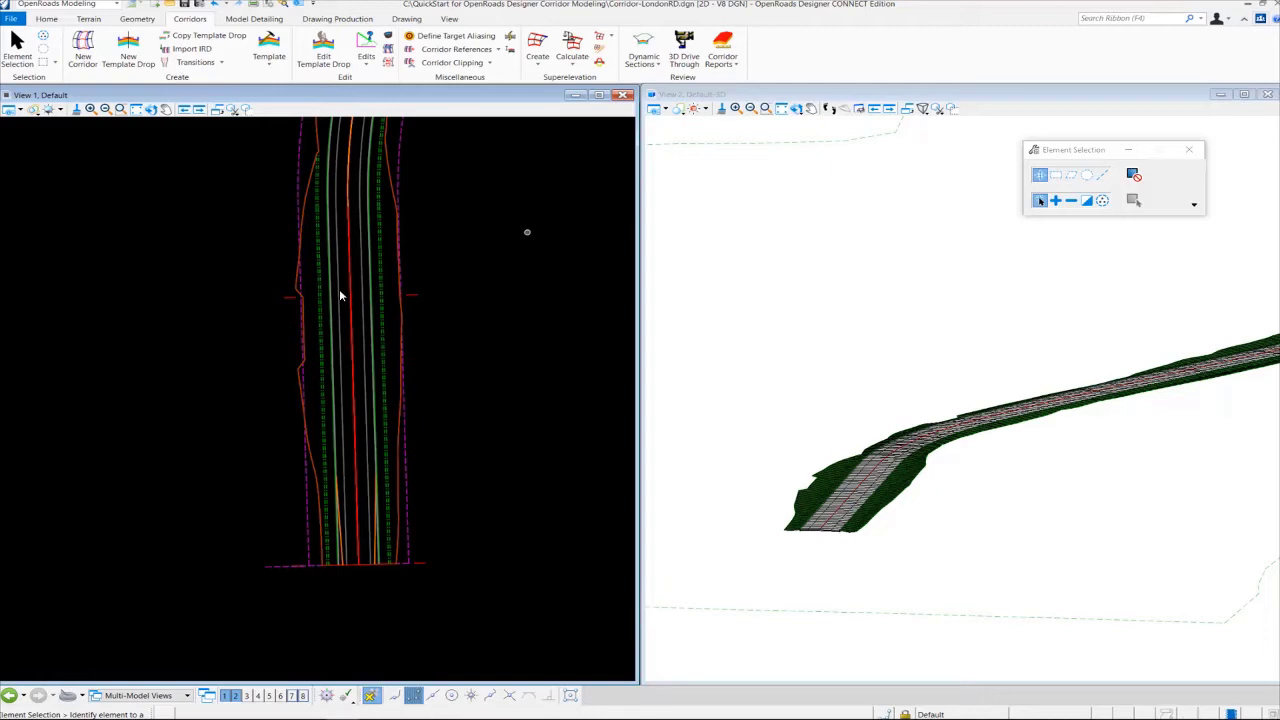
Start Open Cross Section View from Dynamic Sections, pick the corridor in View 1, and choose View 7.
click(658, 67)
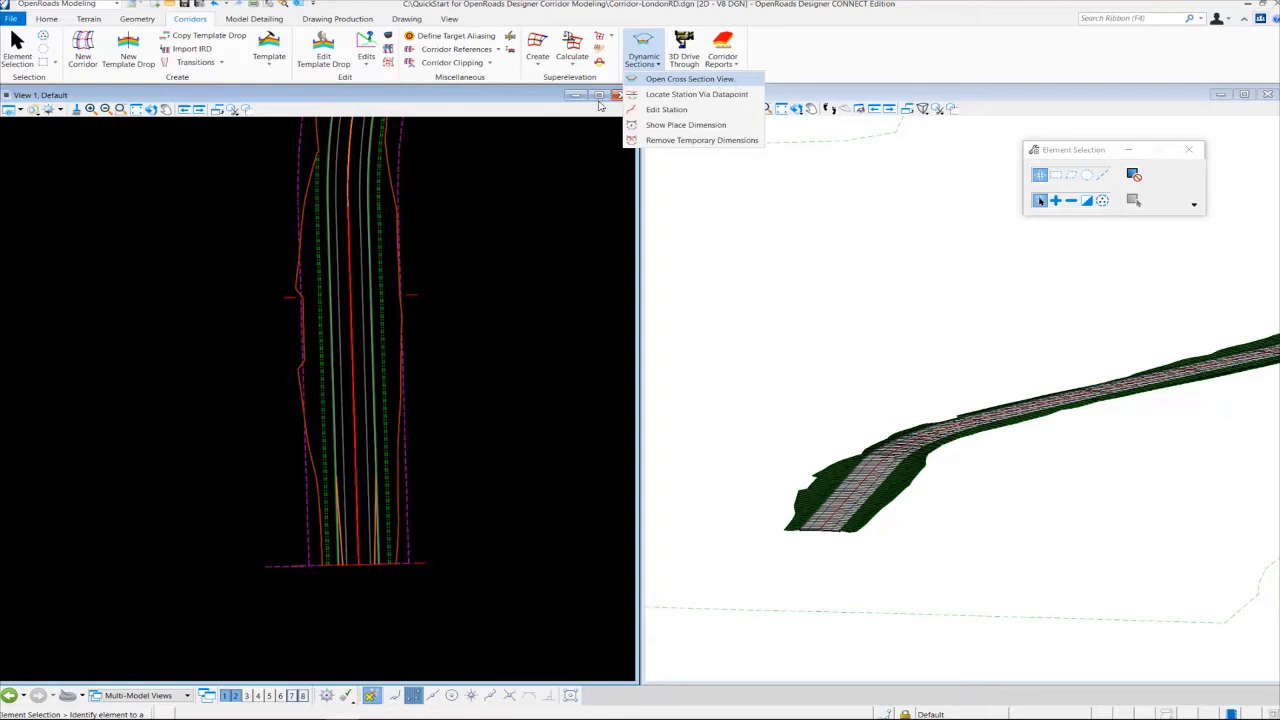
click(689, 79)
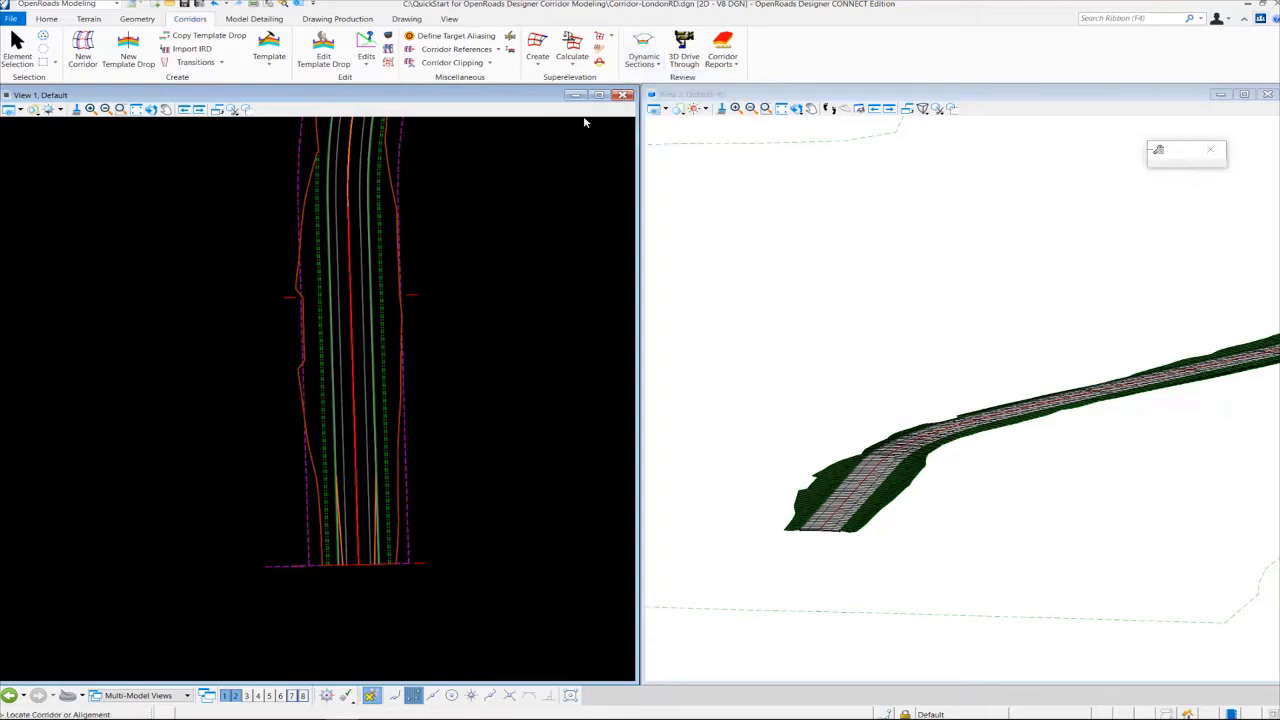
click(414, 294)
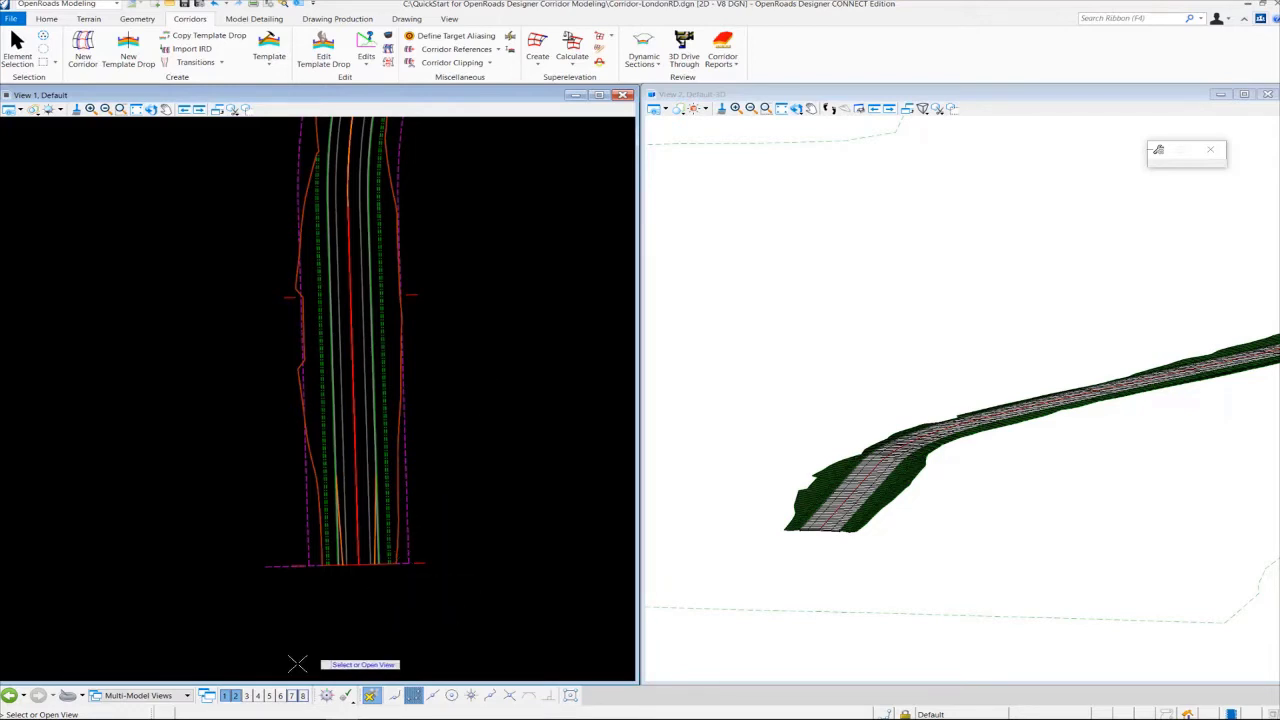
click(292, 697)
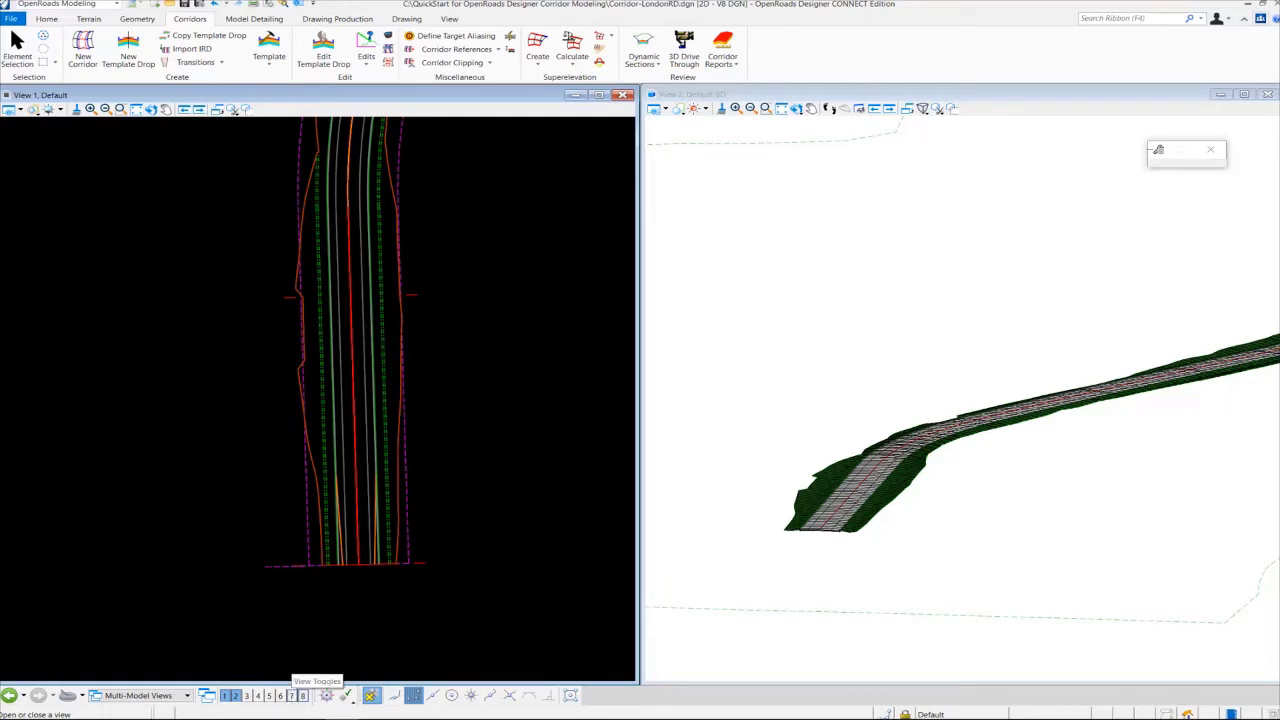
Place the LondonRd dynamic cross section in View 7 at station 50+00.
click(292, 697)
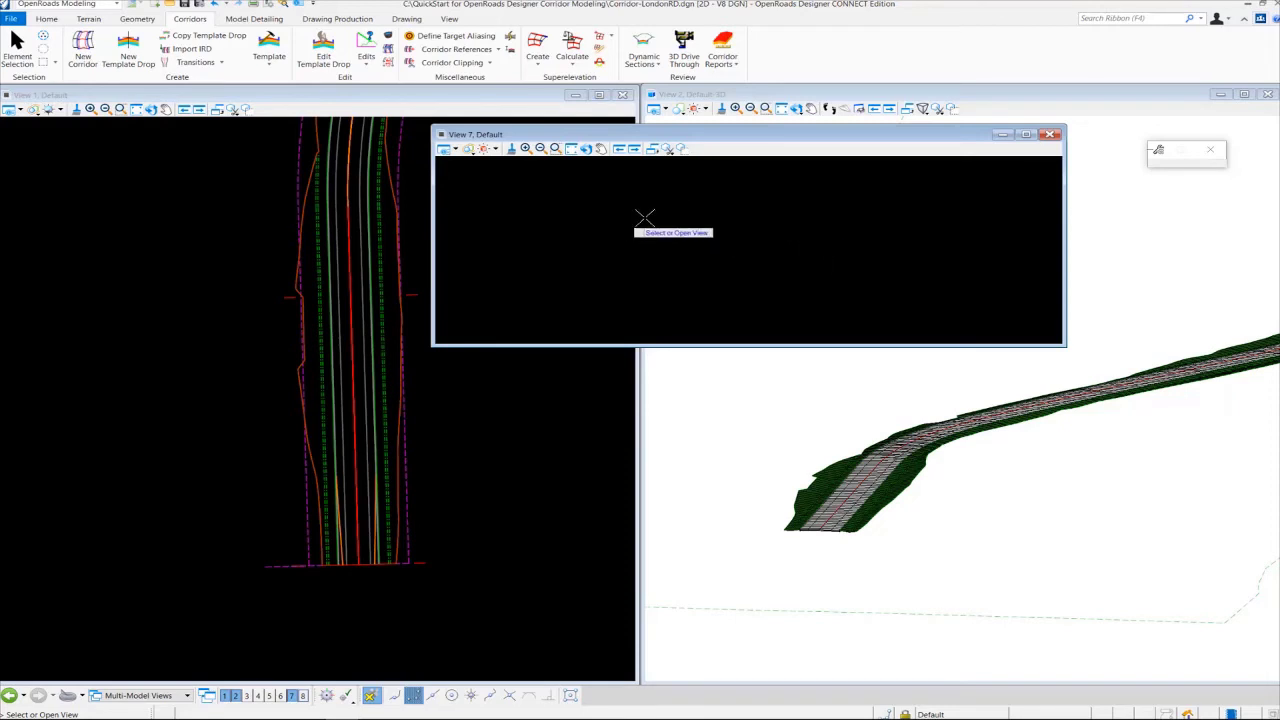
click(715, 246)
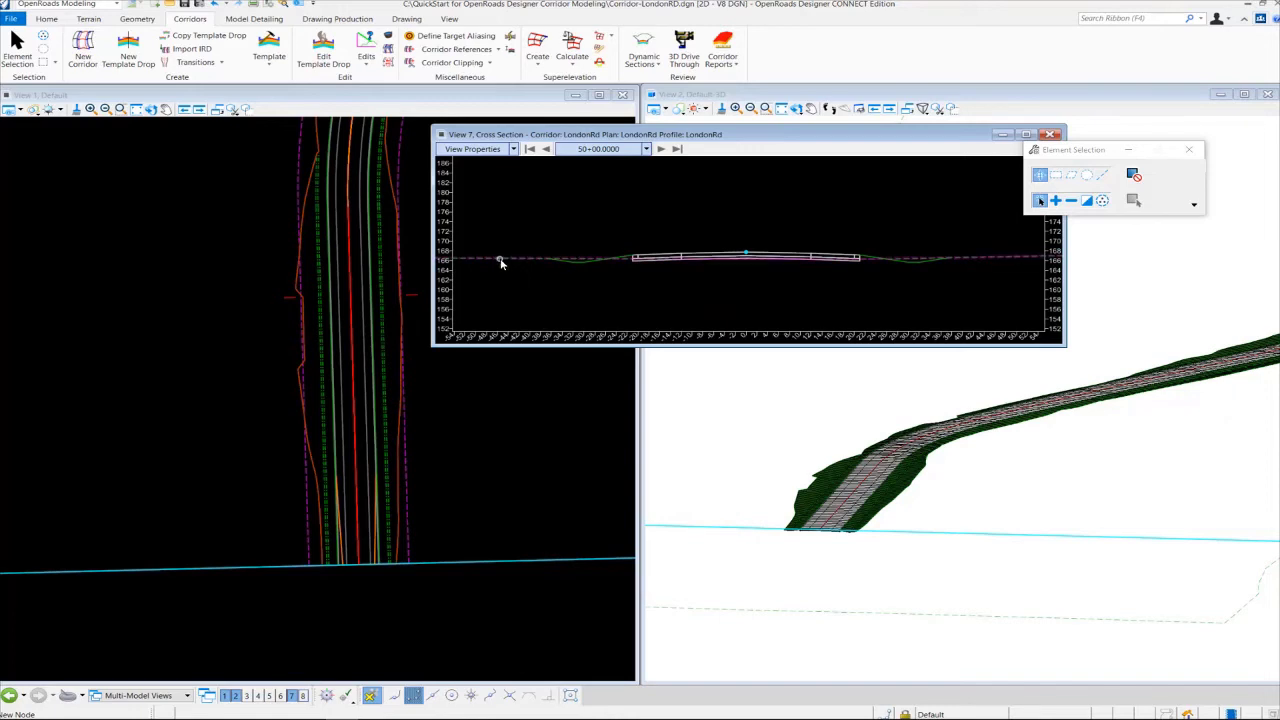
mouse_move(501, 262)
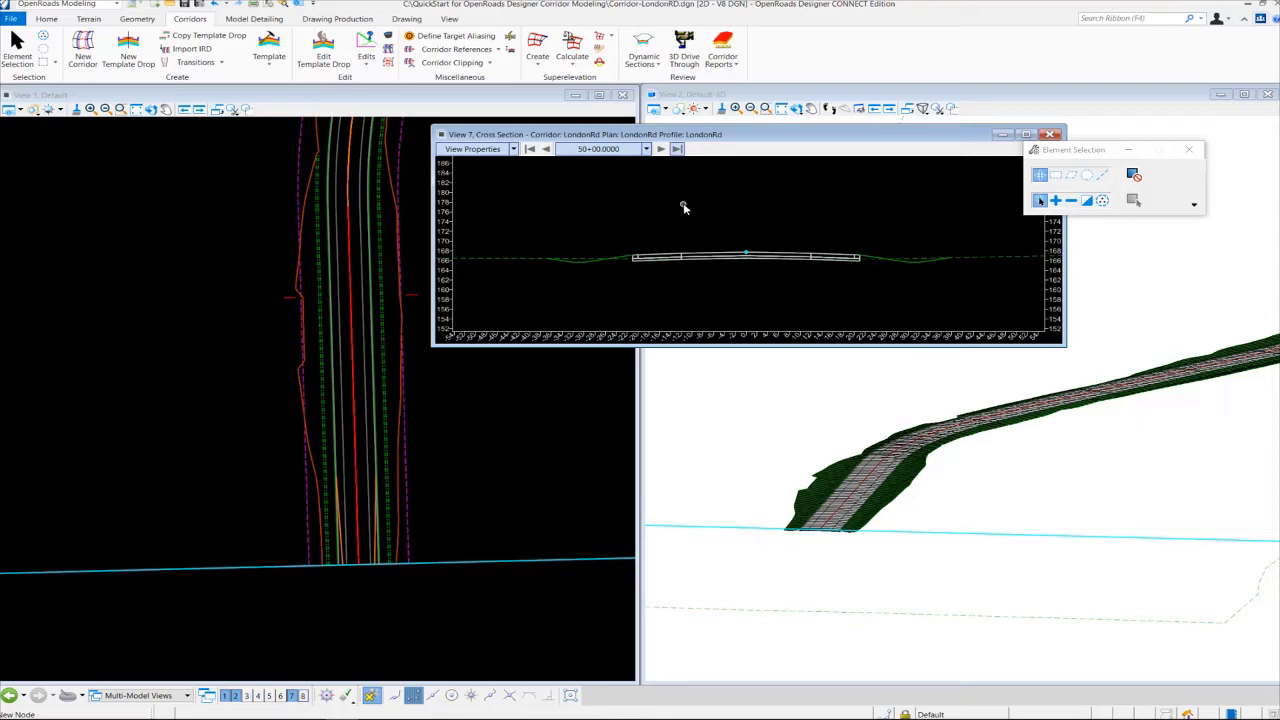
Step through stations 50+20 and 54+30, then return to the first station 50+00.
click(661, 150)
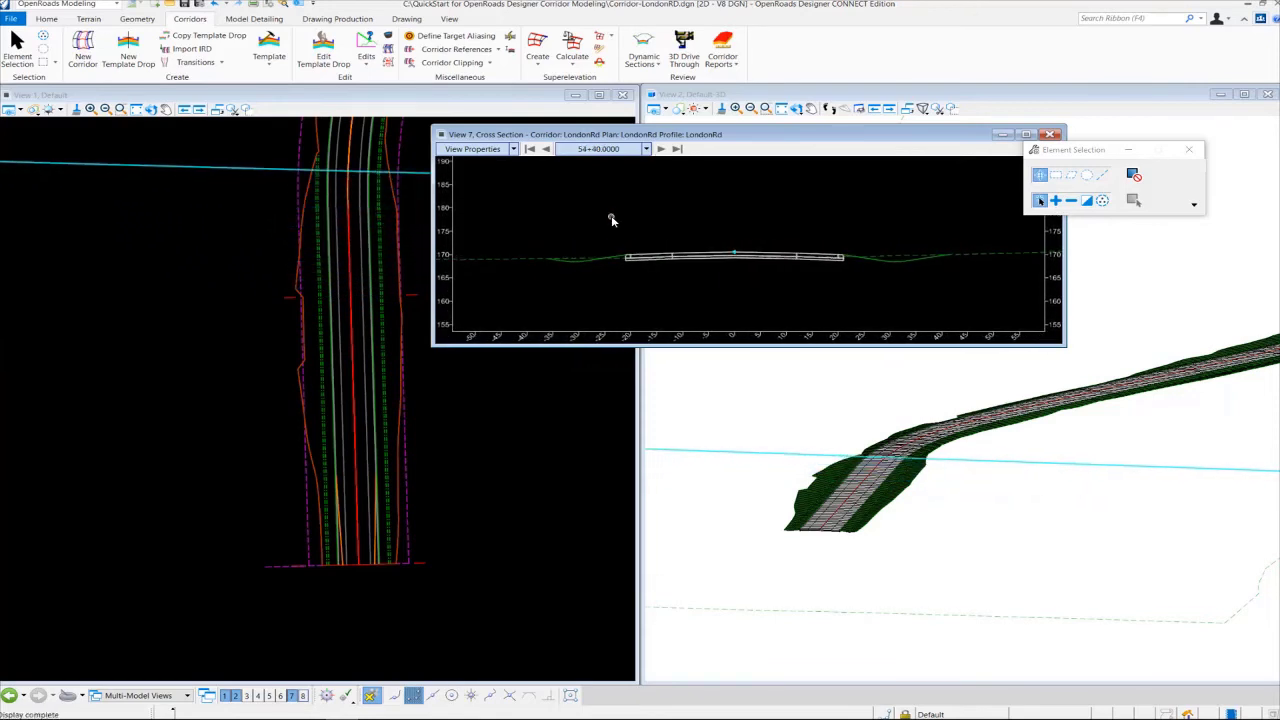
click(546, 148)
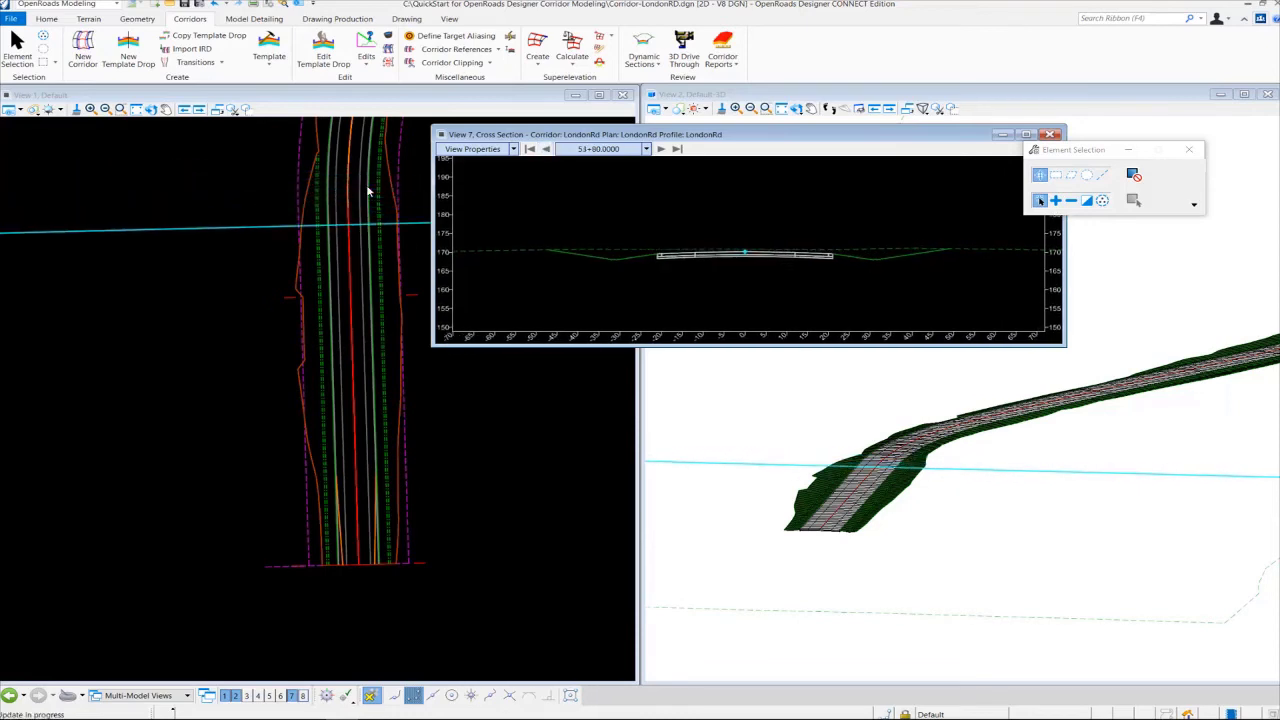
click(530, 148)
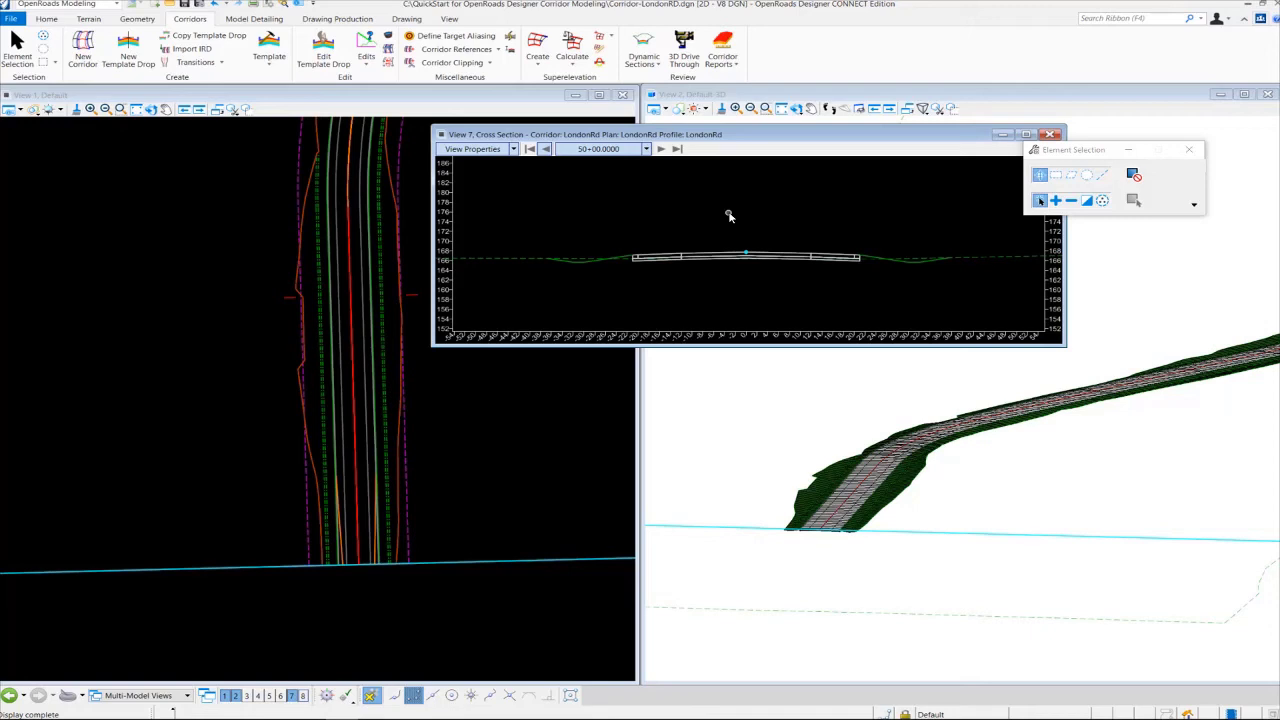
Change Vertical Exaggeration from 1.00 to 5 in the cross-section View Properties.
click(513, 148)
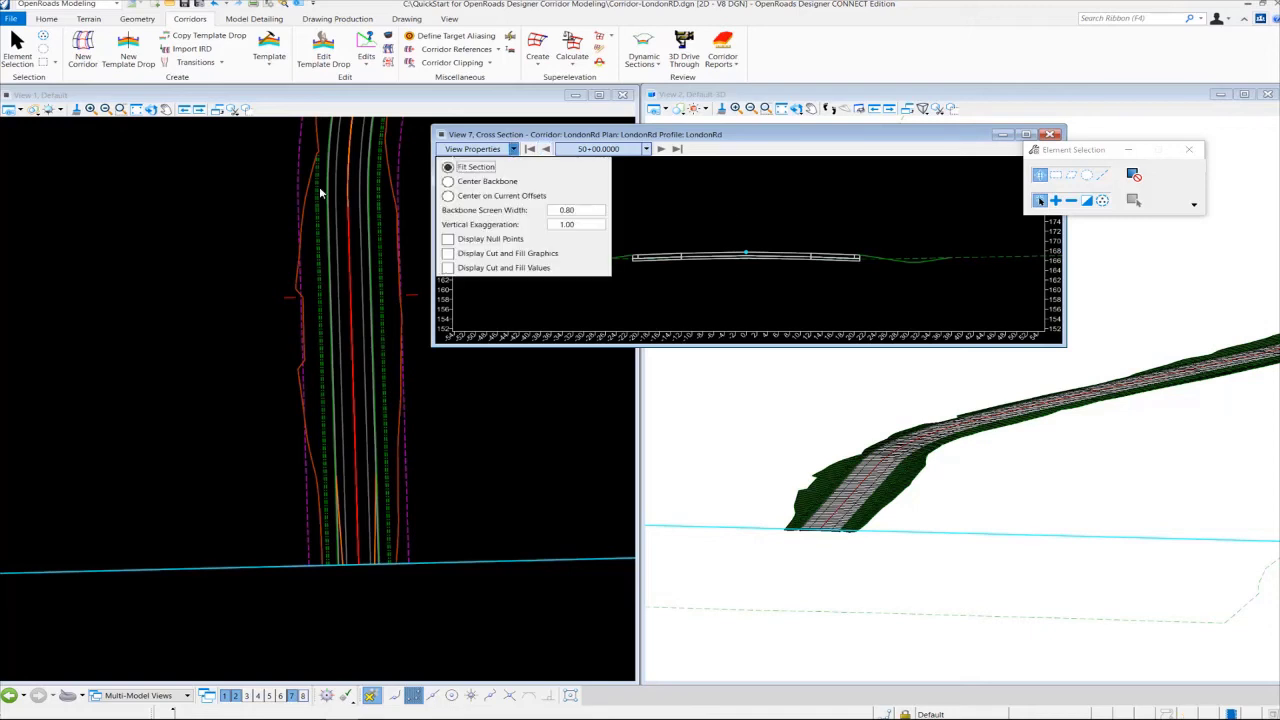
click(585, 226)
double_click(585, 230)
text(5)
key(Return)
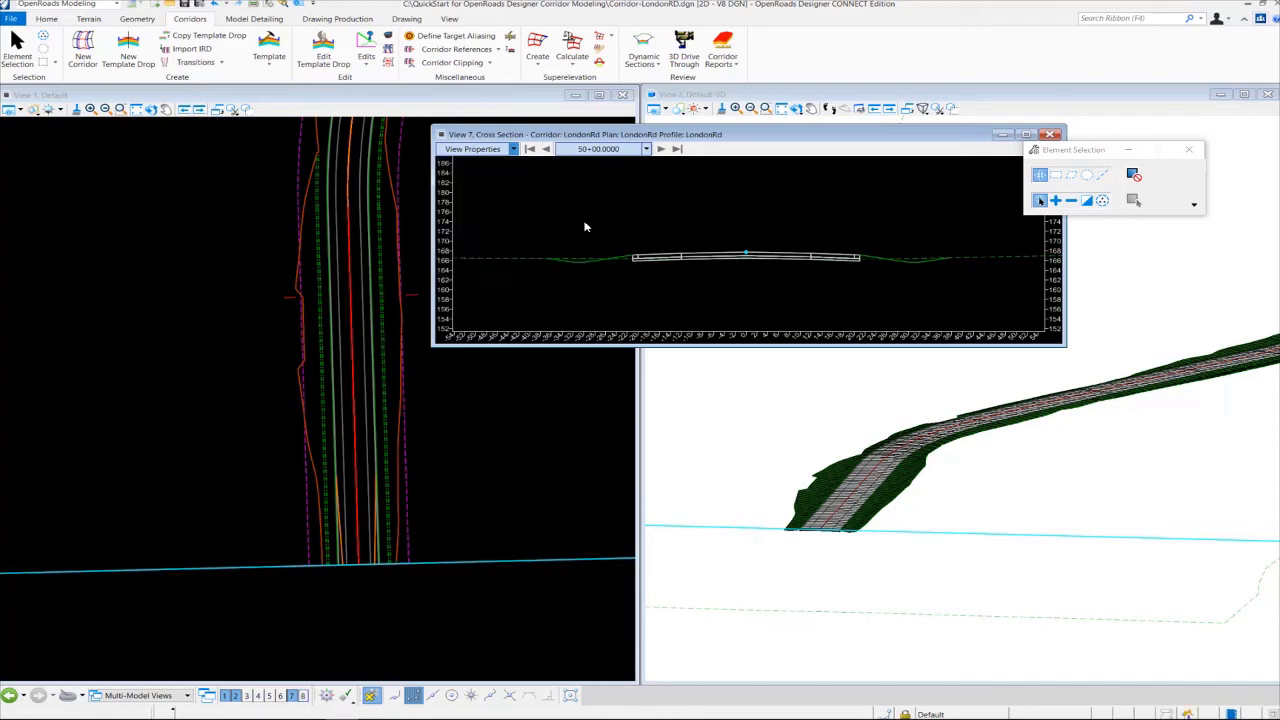
Zoom View 7 in and out until the 5x exaggerated LondonRd template fills the view.
scroll(625, 228, up, 1)
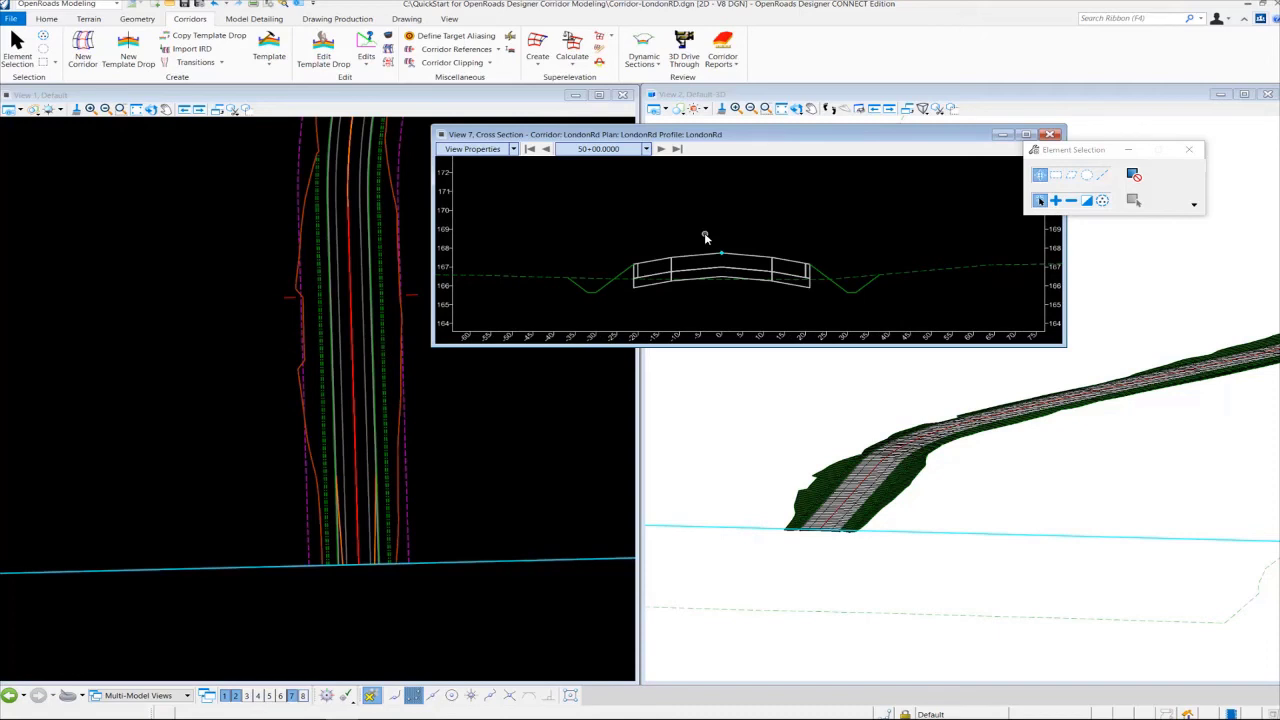
scroll(705, 237, down, 2)
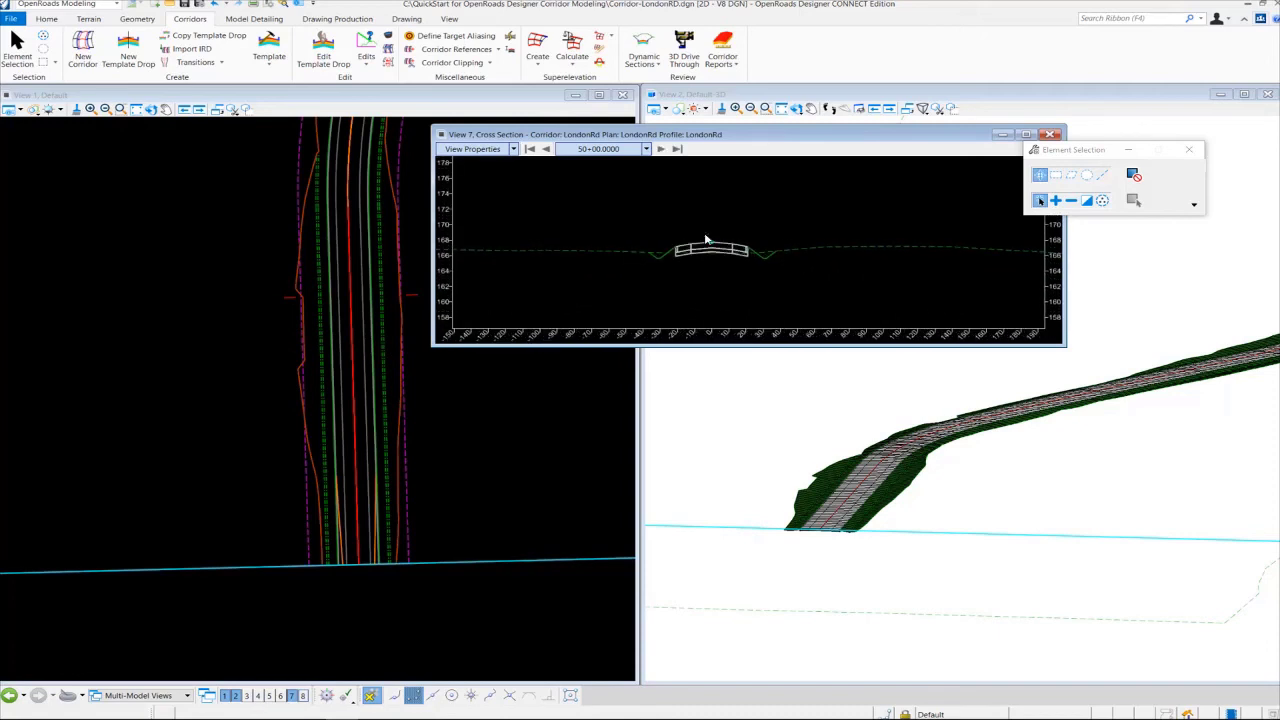
scroll(704, 234, up, 4)
scroll(708, 242, down, 8)
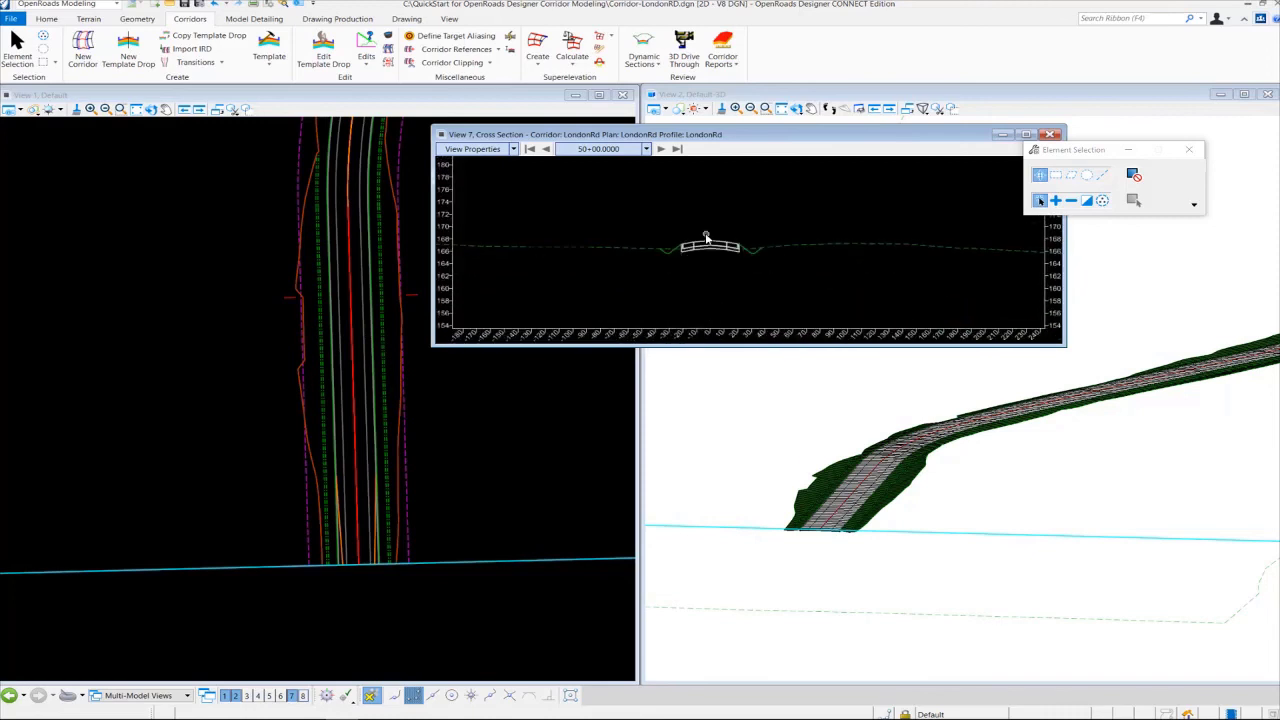
scroll(708, 240, up, 4)
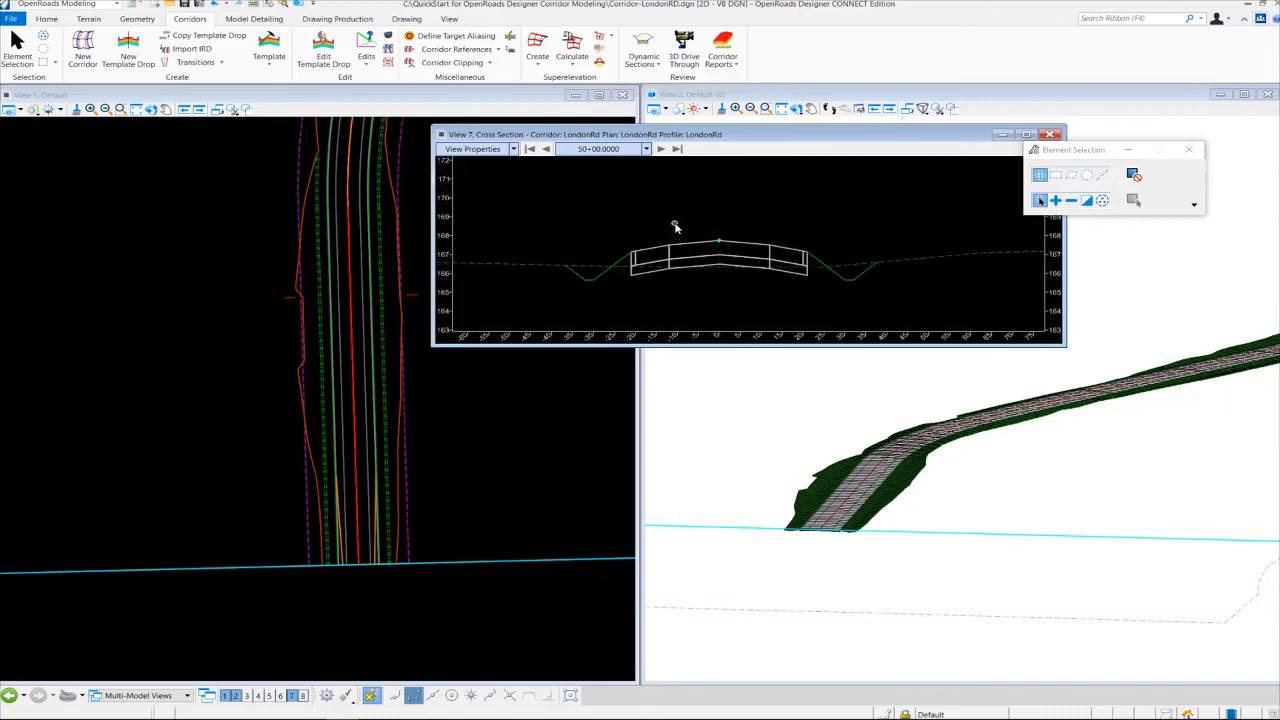